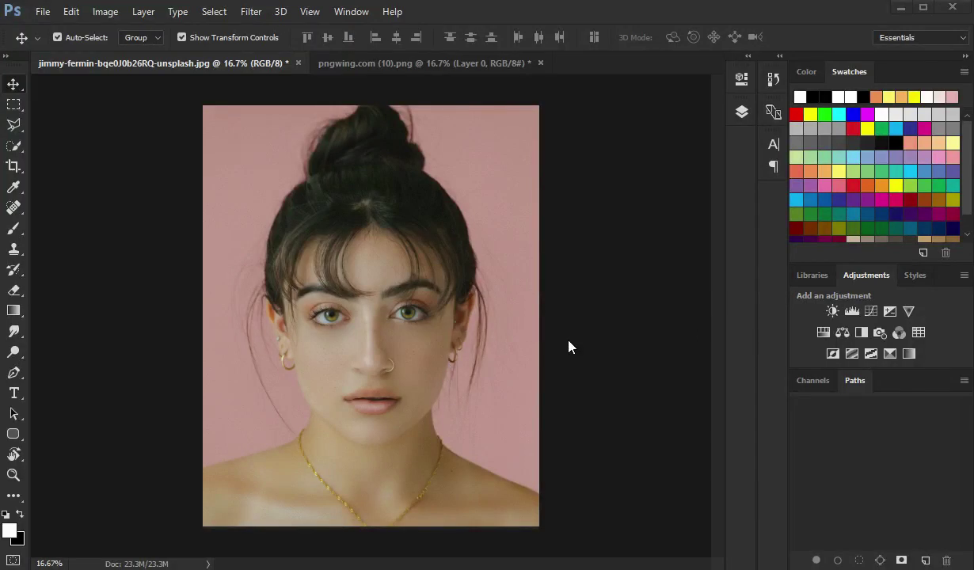
- Drag the torn-paper stroke from the pngwing.com image into the portrait document
click(741, 113)
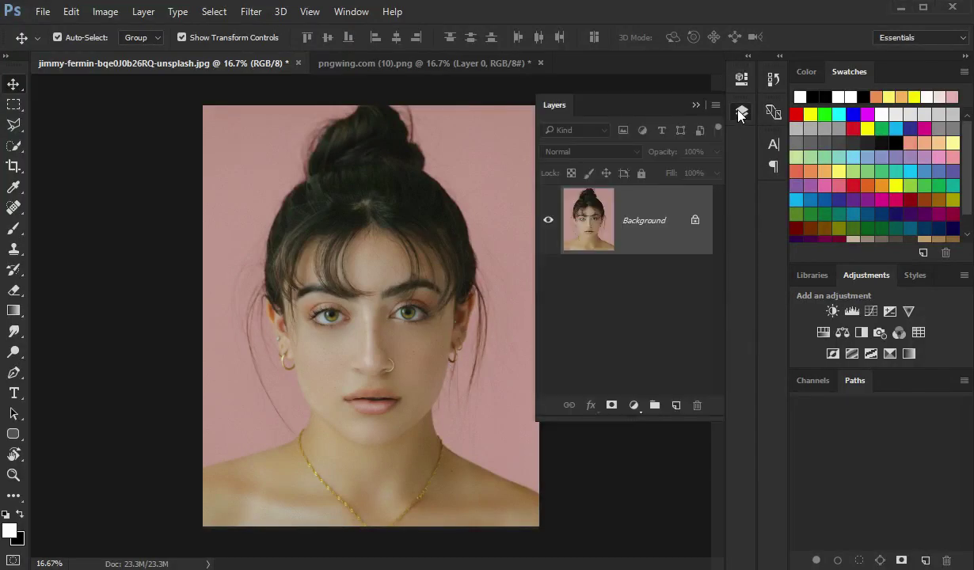
click(741, 113)
click(344, 64)
mouse_move(358, 350)
mouse_down()
mouse_move(207, 51)
mouse_move(387, 344)
mouse_up()
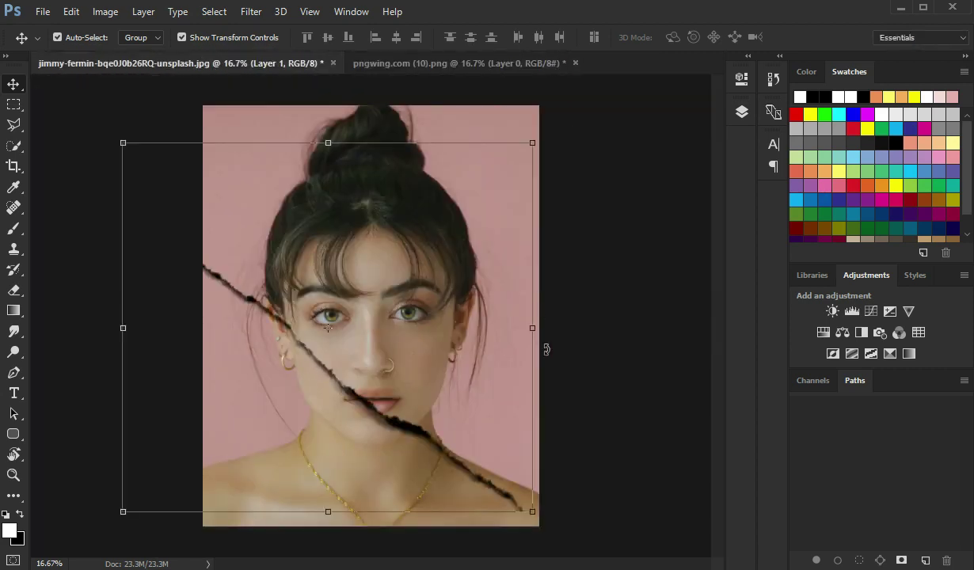
- Rotate the stroke about 53° and move it to run vertically down the middle of her face
drag(546, 349, 555, 509)
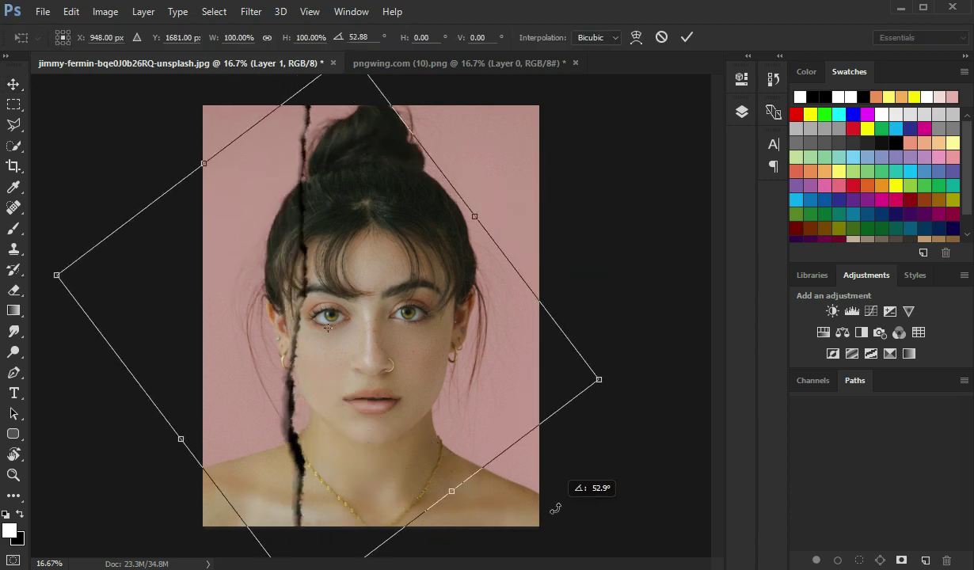
drag(354, 441, 420, 424)
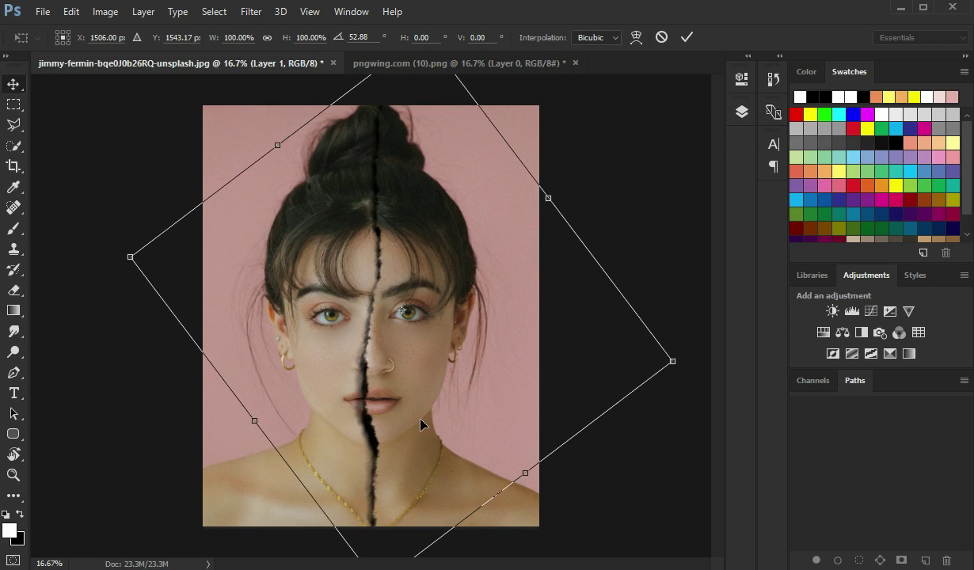
key(Return)
click(741, 111)
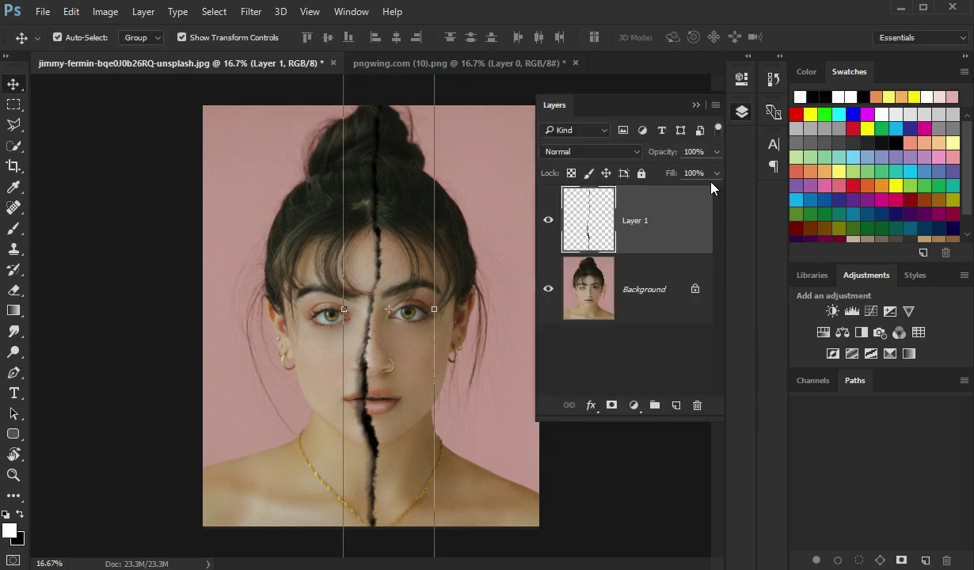
- Fill the torn-stroke selection with a white Solid Color layer and delete the original Layer 1
ctrl+click(582, 212)
key(ctrl)
click(634, 405)
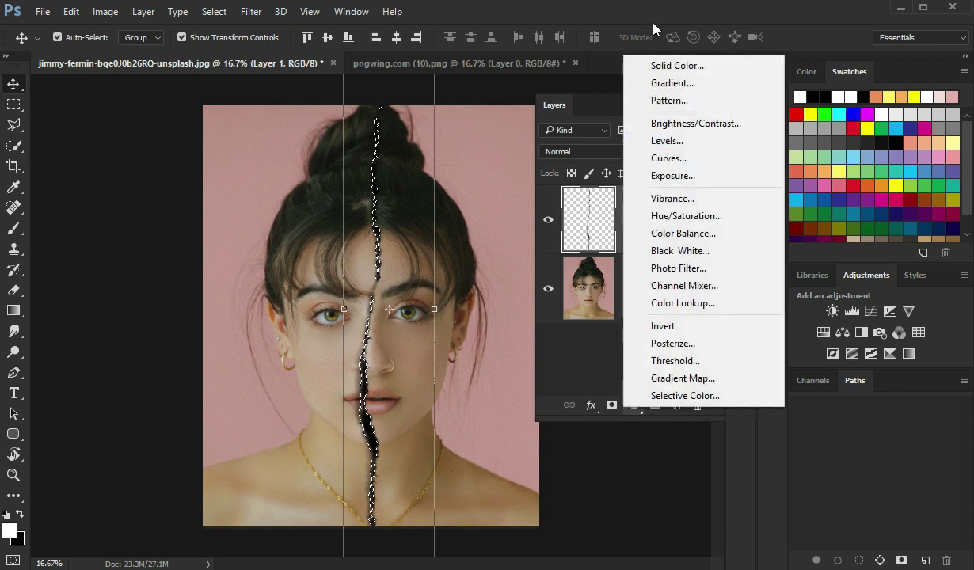
click(654, 69)
click(743, 146)
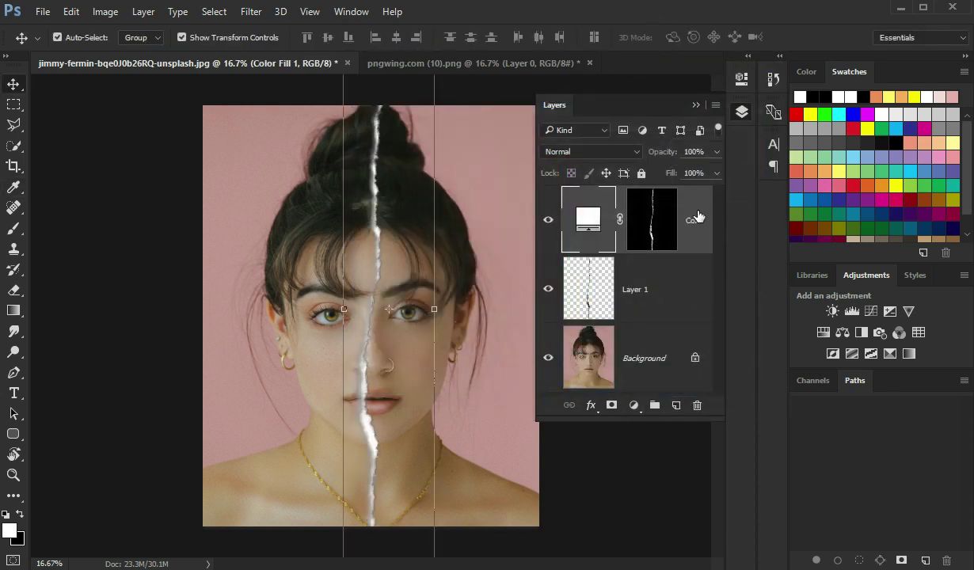
drag(659, 292, 697, 405)
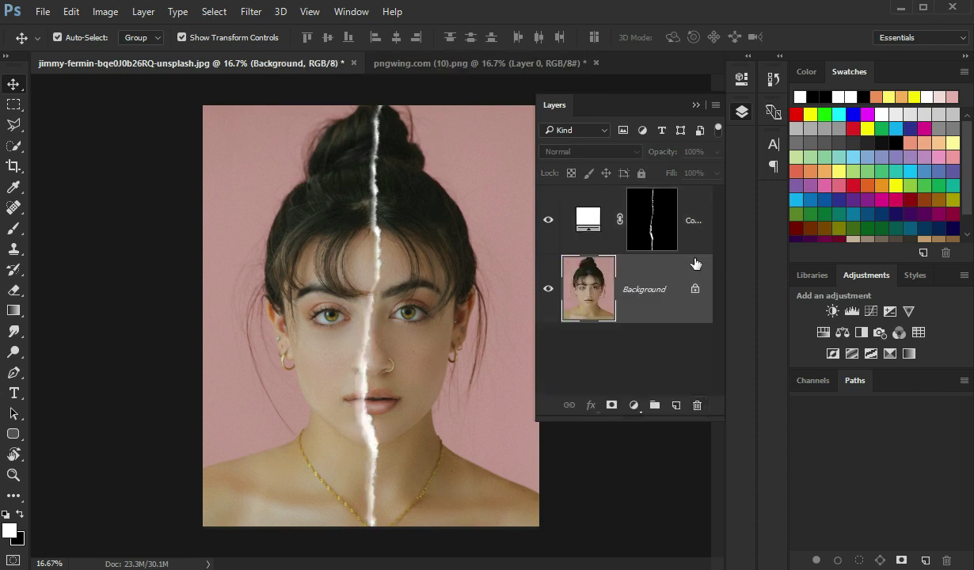
- Rotate Color Fill 1 to about -0.8° and nudge it so the rip runs nearly vertical
click(693, 222)
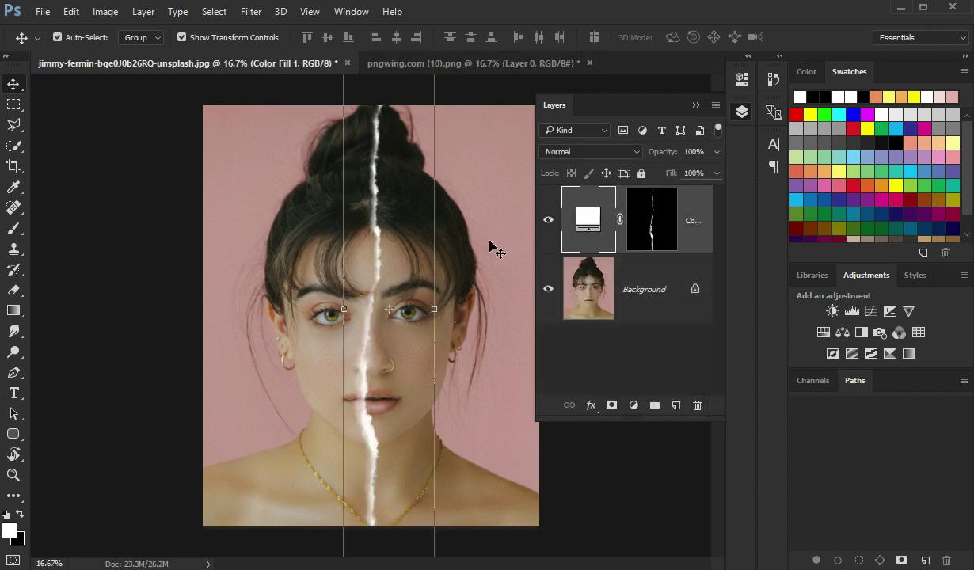
click(448, 315)
drag(463, 287, 450, 270)
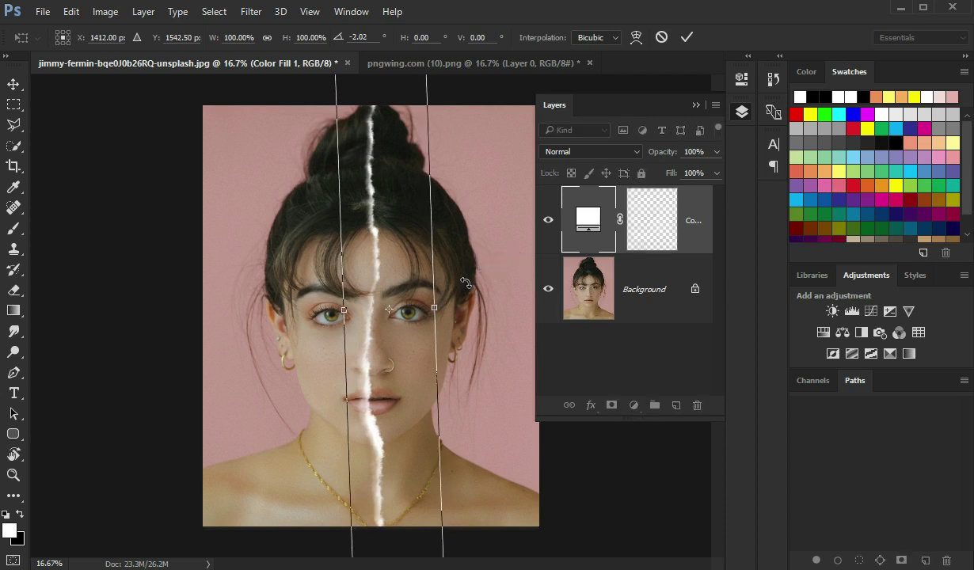
drag(404, 344, 409, 353)
mouse_move(467, 361)
mouse_down()
mouse_move(436, 339)
mouse_move(443, 317)
mouse_up()
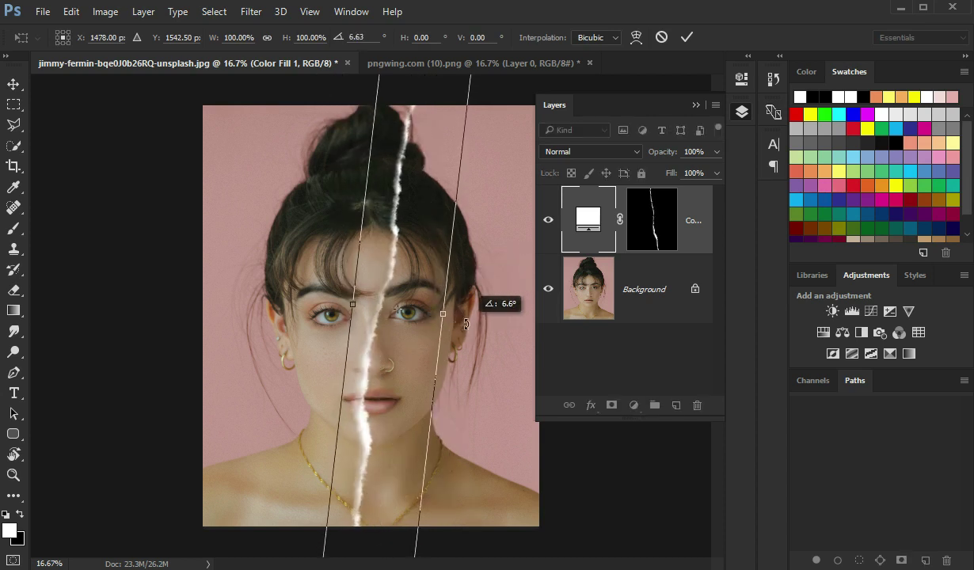
key(ctrl+z)
mouse_move(401, 378)
mouse_down()
mouse_move(428, 341)
mouse_move(405, 351)
mouse_up()
key(Return)
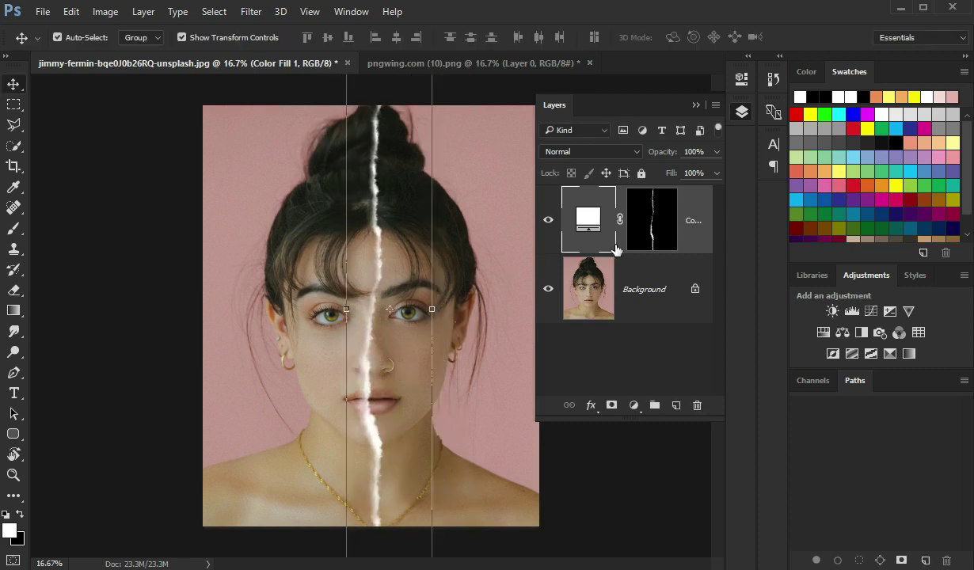
- Convert Color Fill 1 to a Smart Object and make Background the active layer
right_click(711, 234)
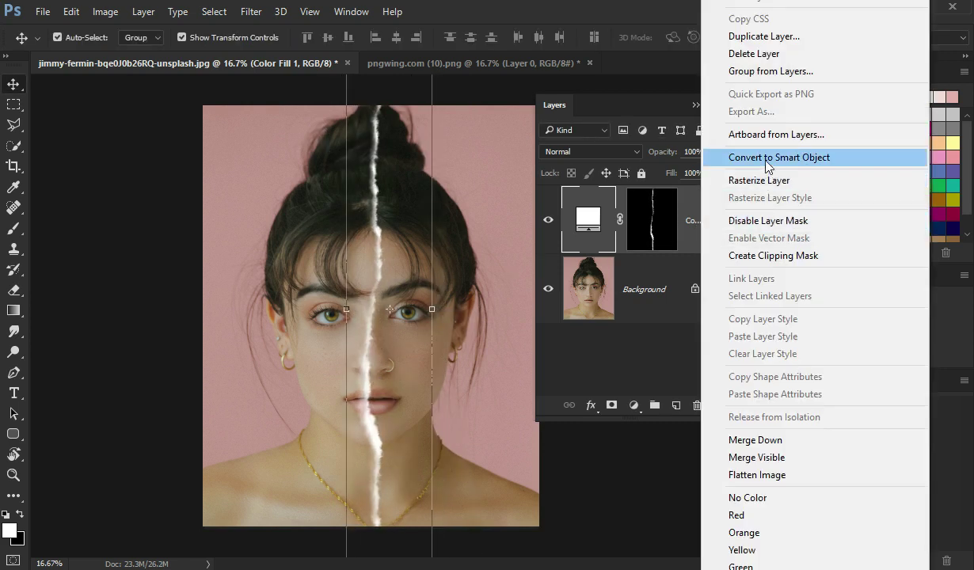
click(738, 155)
click(580, 313)
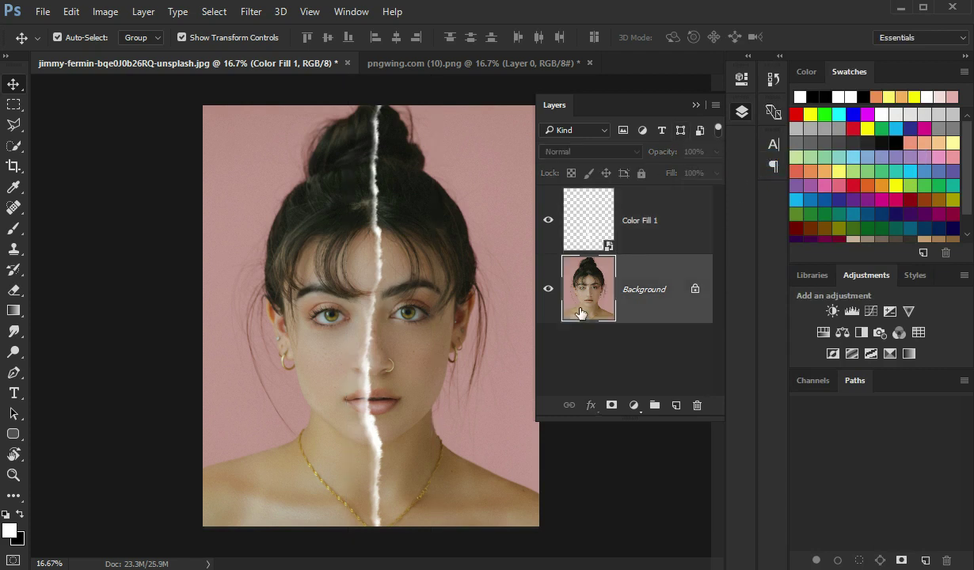
click(696, 104)
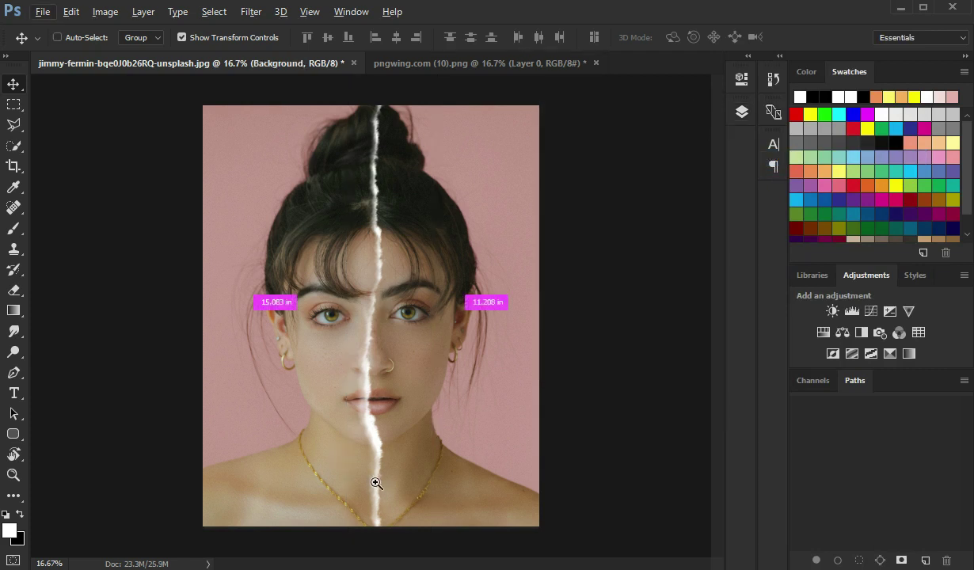
- Zoom to 33.3% on the lower face and choose the Polygonal Lasso Tool
scroll(377, 484, up, 2)
drag(374, 504, 388, 443)
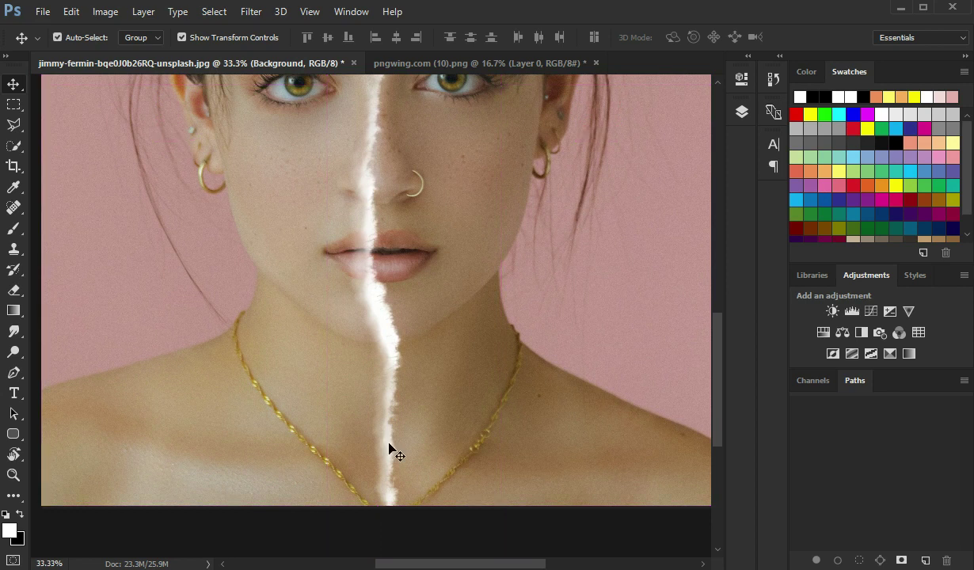
right_click(21, 119)
click(71, 118)
right_click(17, 130)
click(79, 135)
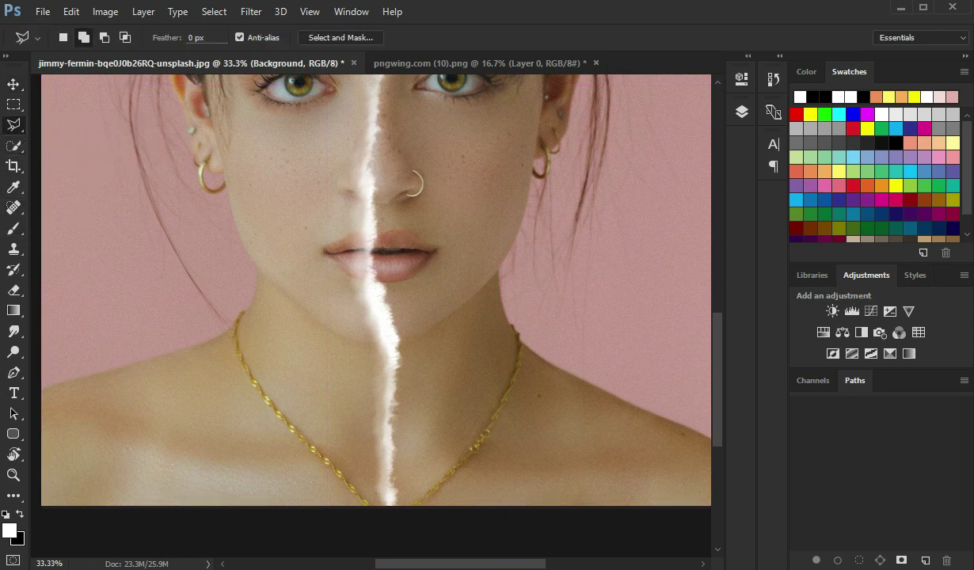
- Place lasso points up the rip's left edge from the chest to the nose
click(387, 509)
click(384, 387)
click(374, 320)
click(354, 252)
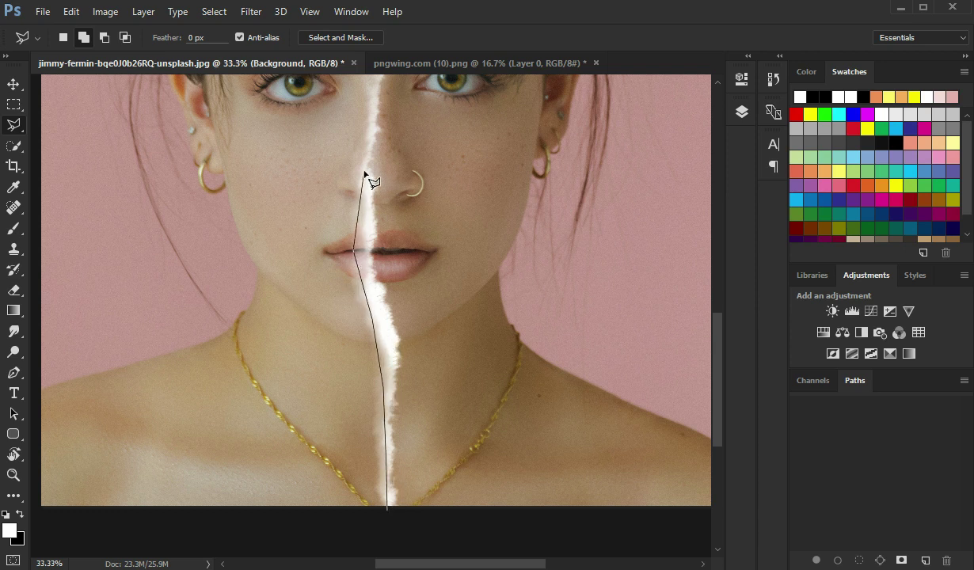
- Cancel the partial outline and restart it at the hair bun, tracing down the white parting
key(Escape)
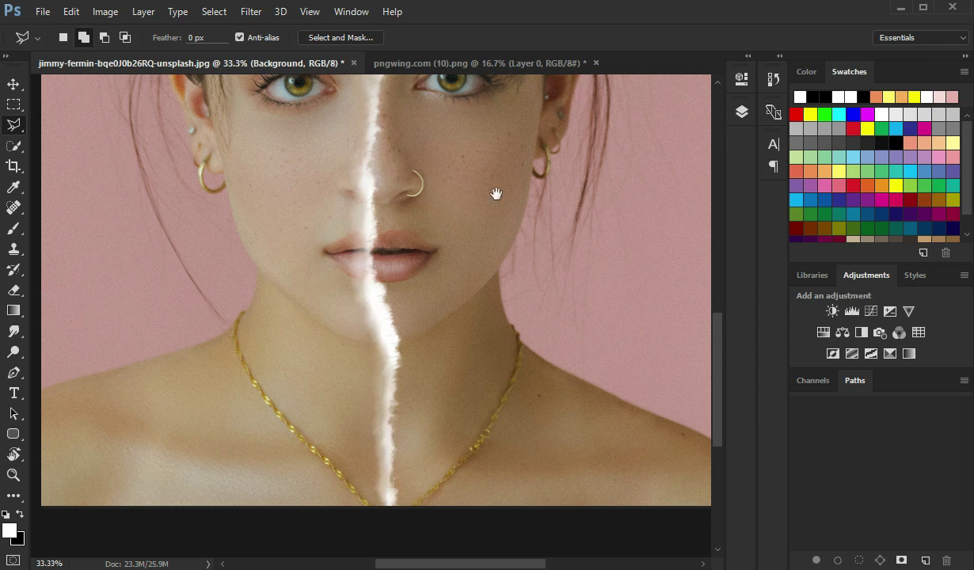
drag(496, 193, 533, 320)
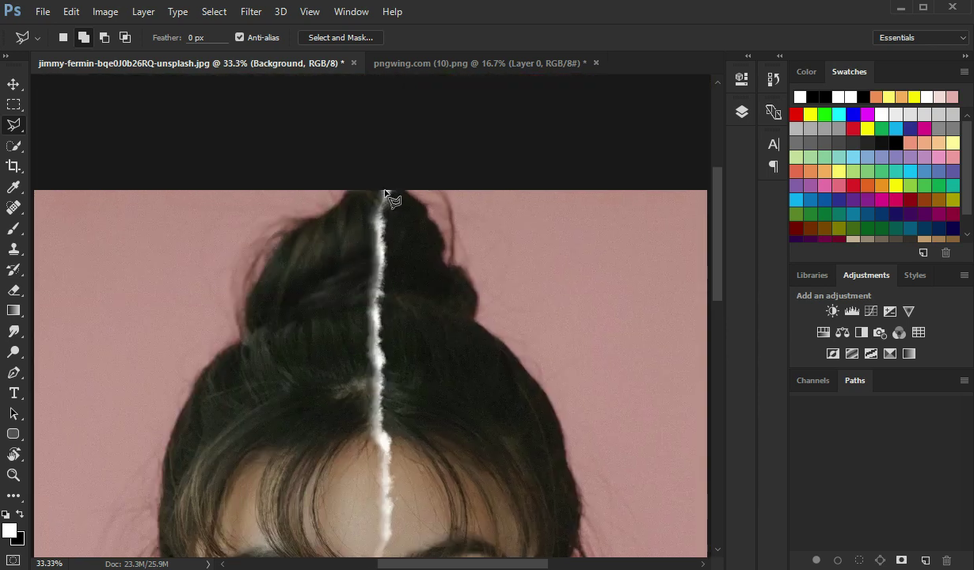
click(389, 185)
click(378, 209)
click(376, 232)
click(380, 266)
click(374, 292)
click(372, 355)
- Continue the outline down the rip past eyes, nose and neck, then left beyond the photo's bottom
drag(388, 386, 412, 103)
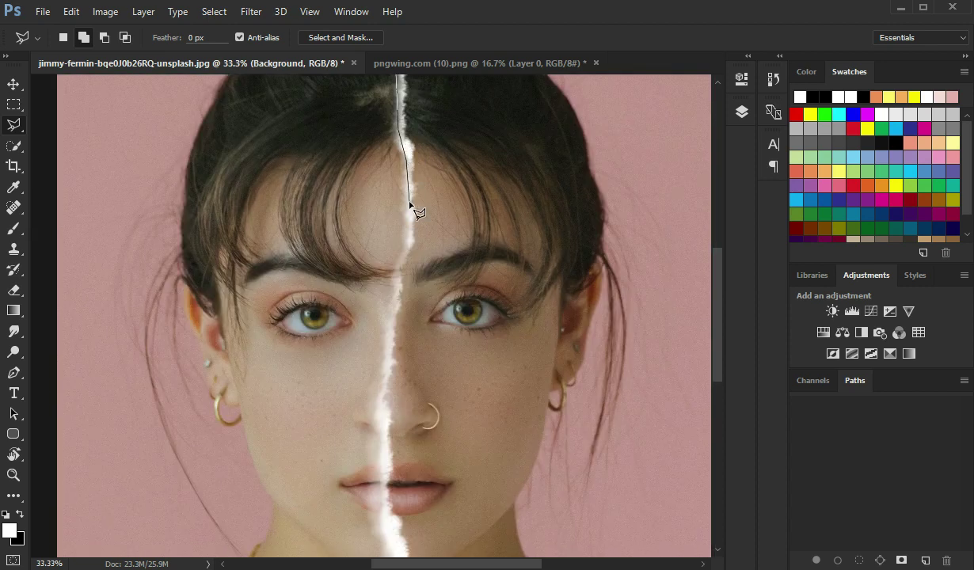
click(408, 237)
click(397, 271)
click(391, 310)
mouse_move(365, 411)
mouse_down()
mouse_move(412, 100)
mouse_move(374, 287)
mouse_up()
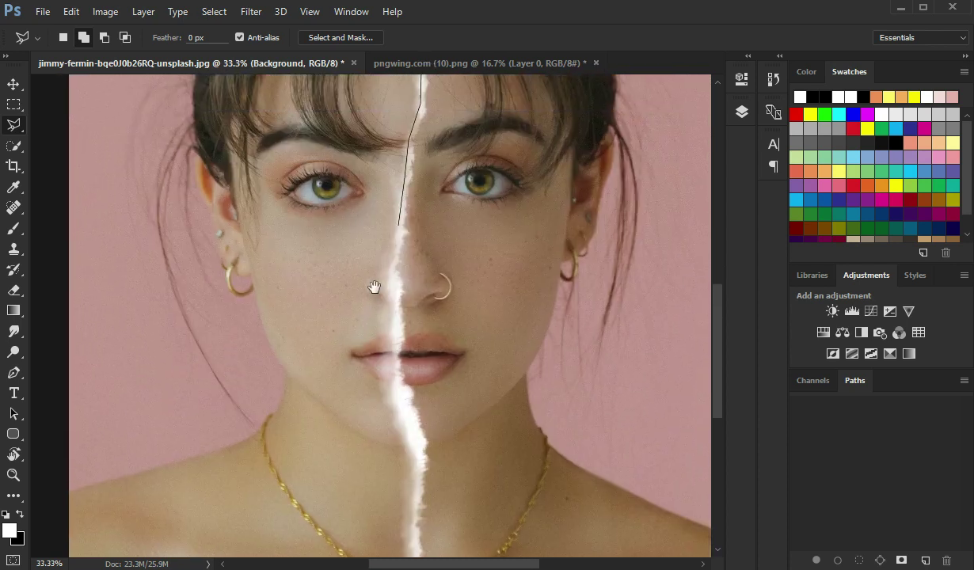
mouse_move(390, 322)
mouse_down()
mouse_move(397, 418)
mouse_move(417, 477)
mouse_move(439, 186)
mouse_up()
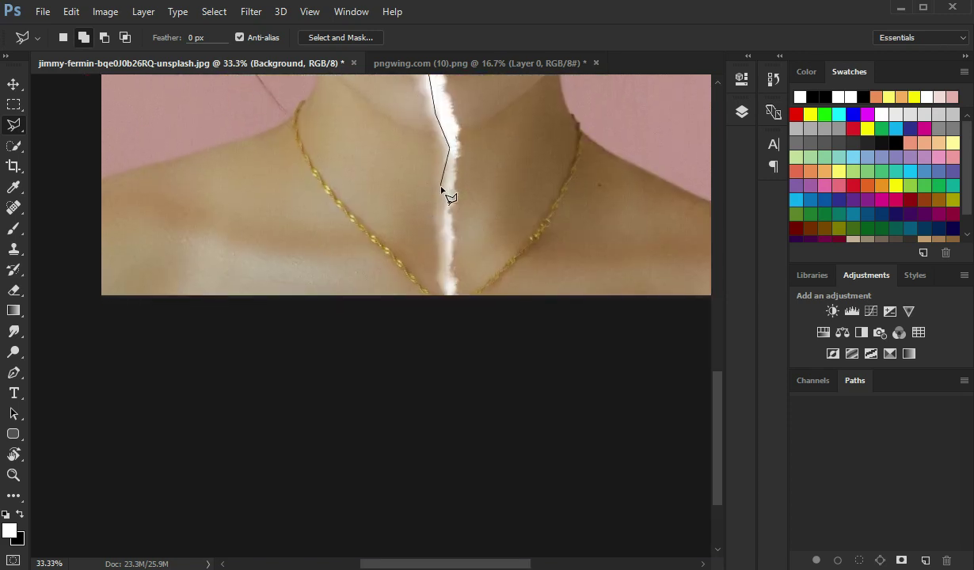
click(442, 208)
click(449, 284)
click(445, 311)
click(95, 322)
- Add a point outside the photo's left edge and pan back up to above the hair bun
drag(70, 215, 226, 452)
click(183, 519)
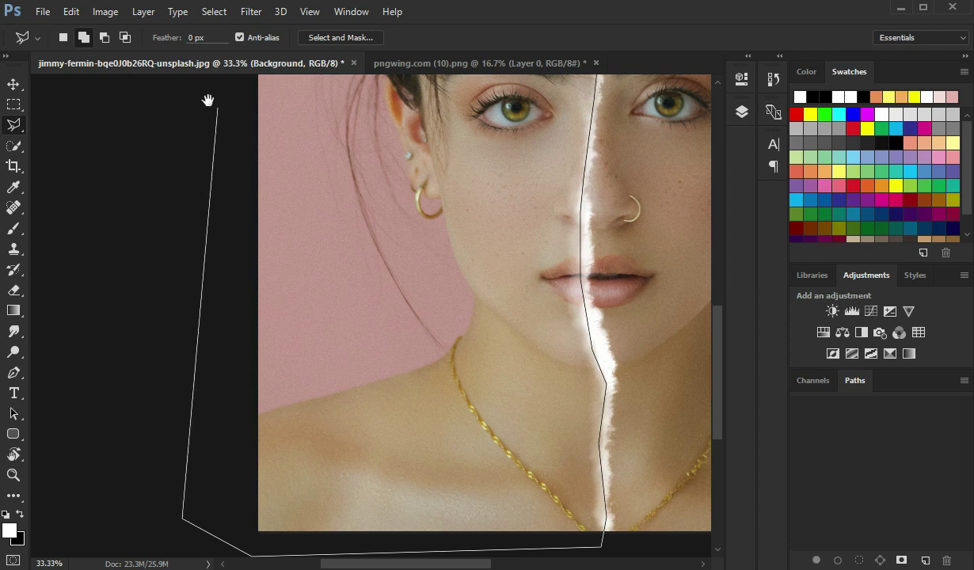
drag(210, 98, 230, 295)
scroll(227, 237, down, 5)
scroll(226, 186, down, 2)
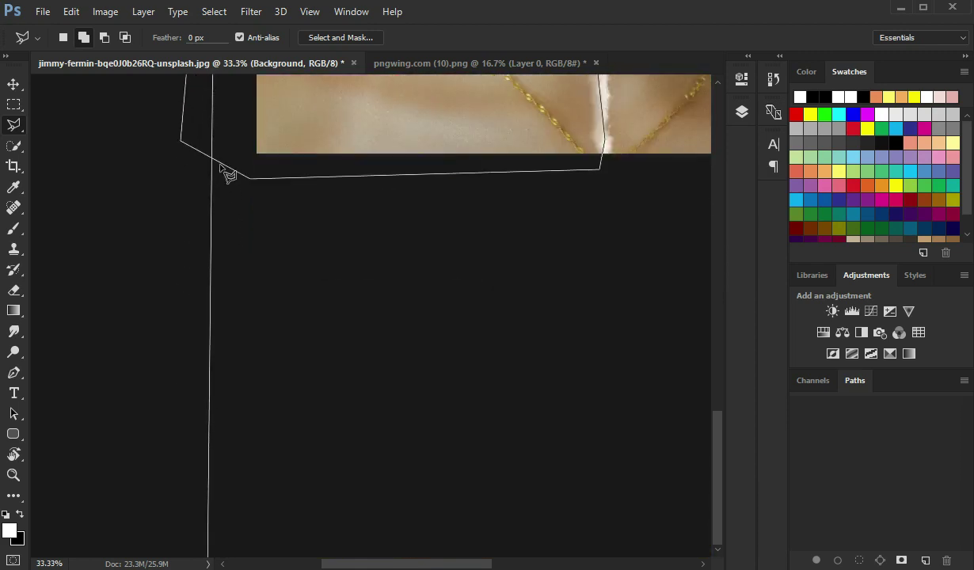
scroll(226, 261, left, 1)
scroll(242, 141, up, 10)
scroll(241, 140, up, 1)
scroll(169, 142, down, 2)
scroll(176, 148, down, 10)
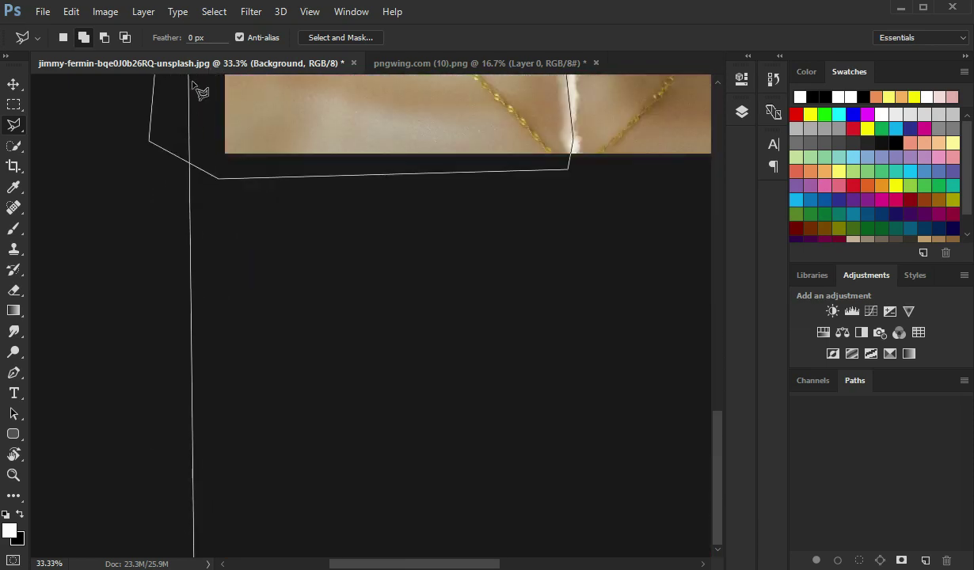
drag(183, 173, 196, 355)
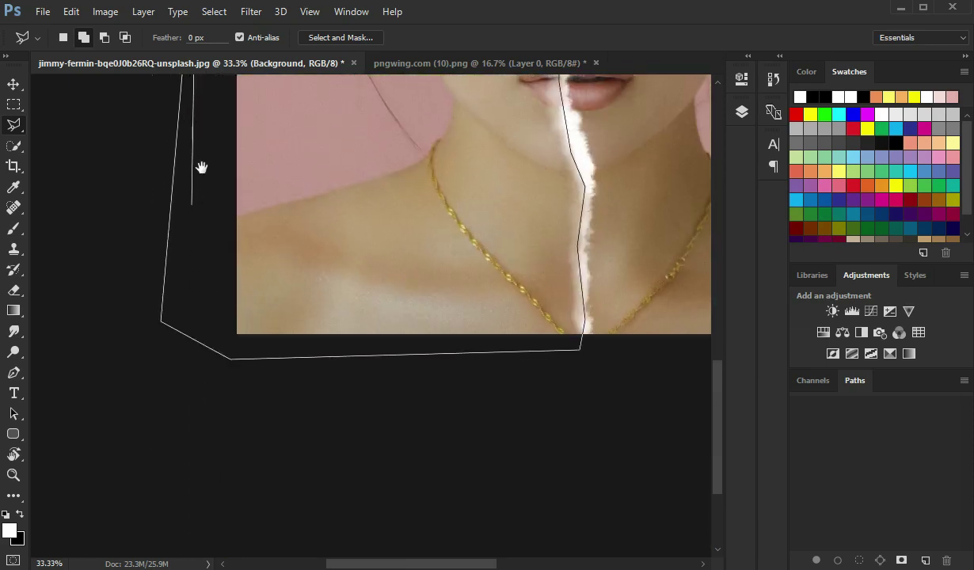
drag(202, 163, 198, 370)
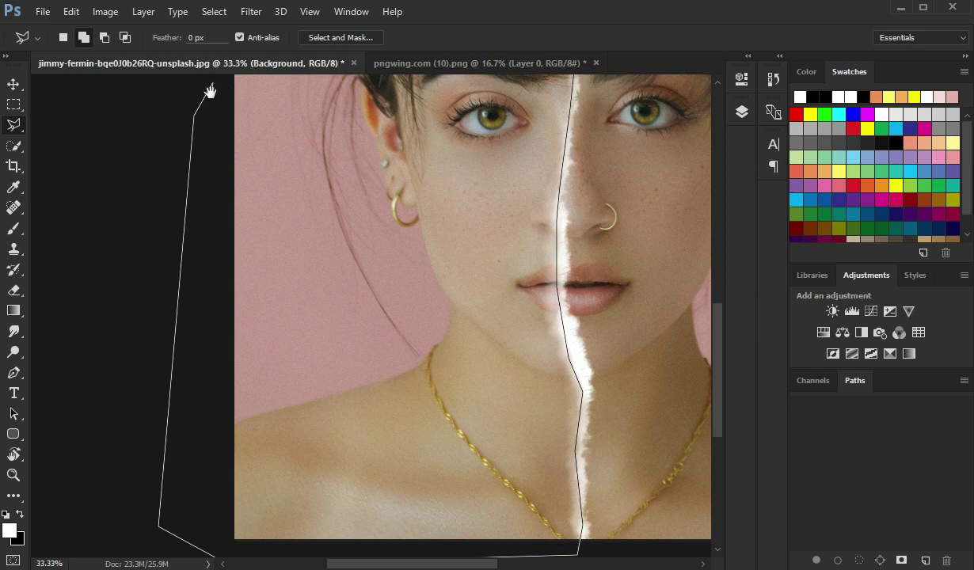
drag(210, 91, 198, 353)
mouse_move(209, 195)
mouse_down()
mouse_move(206, 394)
mouse_move(218, 402)
mouse_up()
- Run the outline across the top of the image, close the selection, and fit the view with Ctrl+0
click(203, 302)
click(299, 280)
click(567, 282)
click(582, 297)
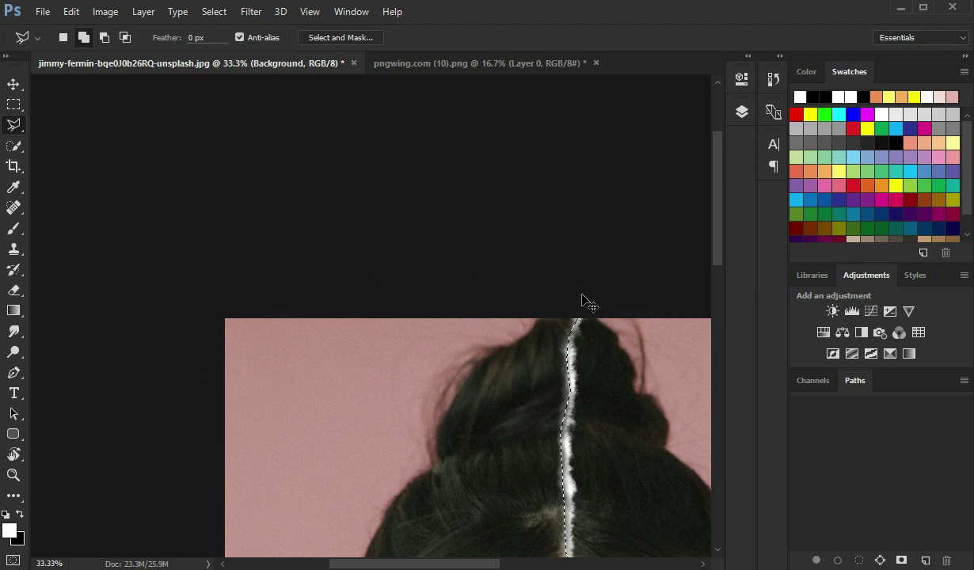
key(ctrl+0)
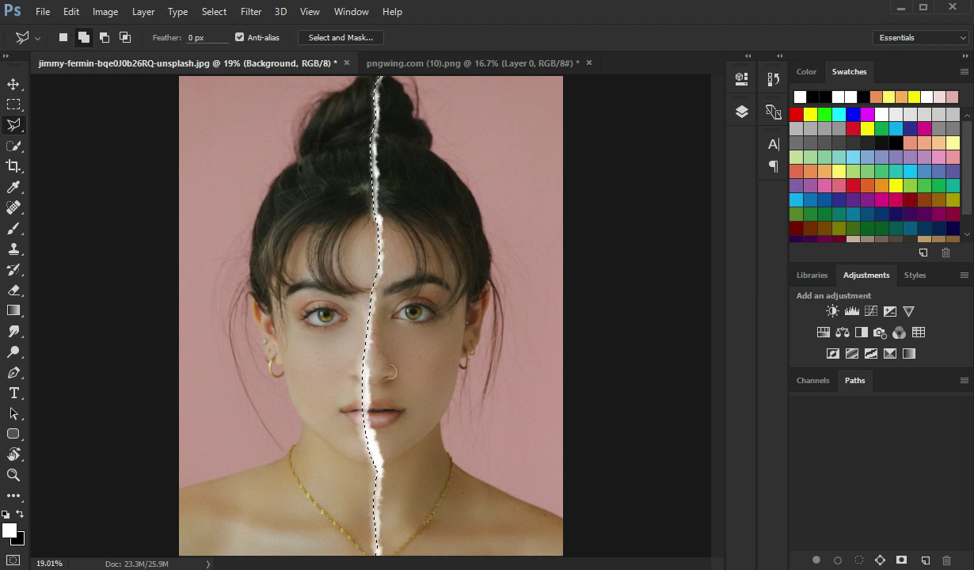
- Cut the selected left half and paste it in place as Layer 1
click(740, 112)
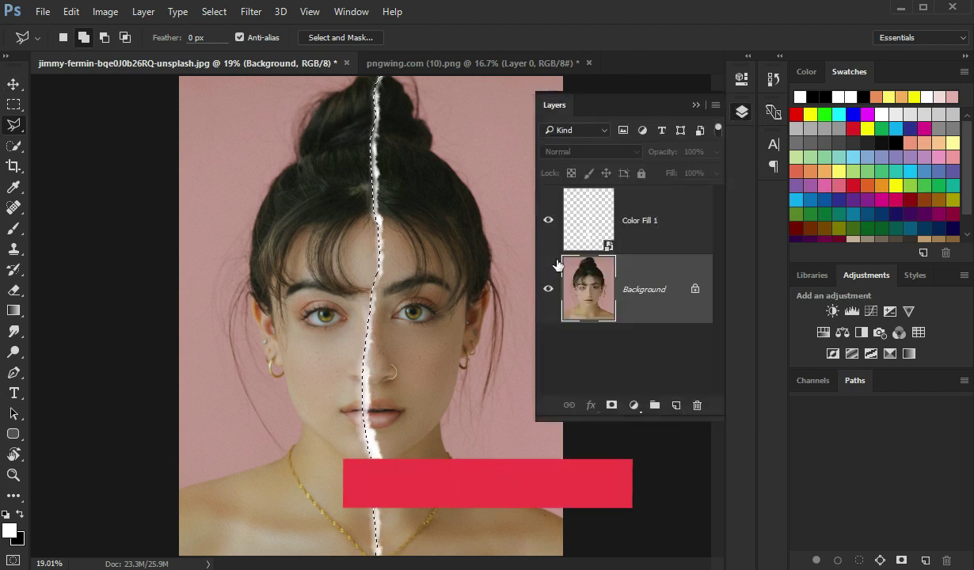
key(ctrl+x)
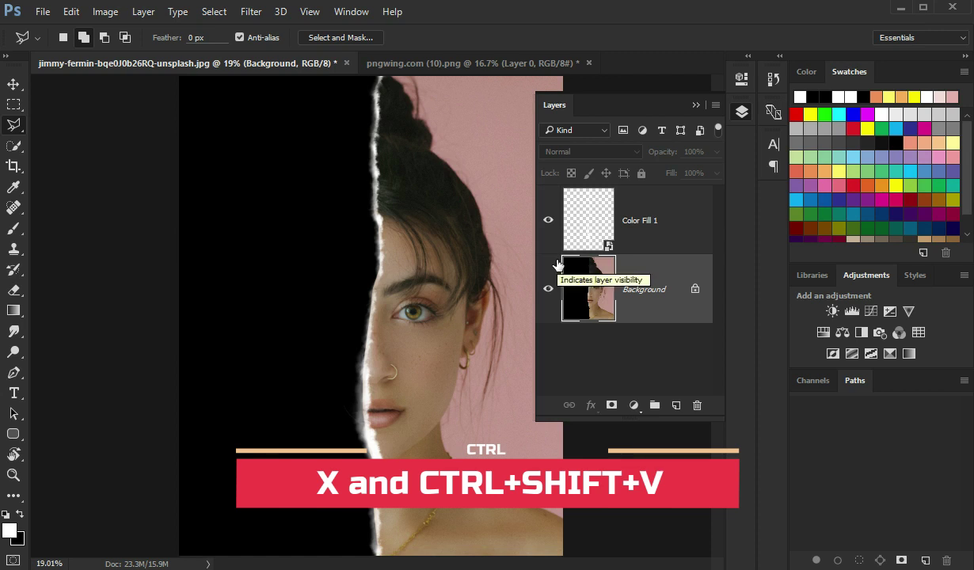
key(ctrl+shift+v)
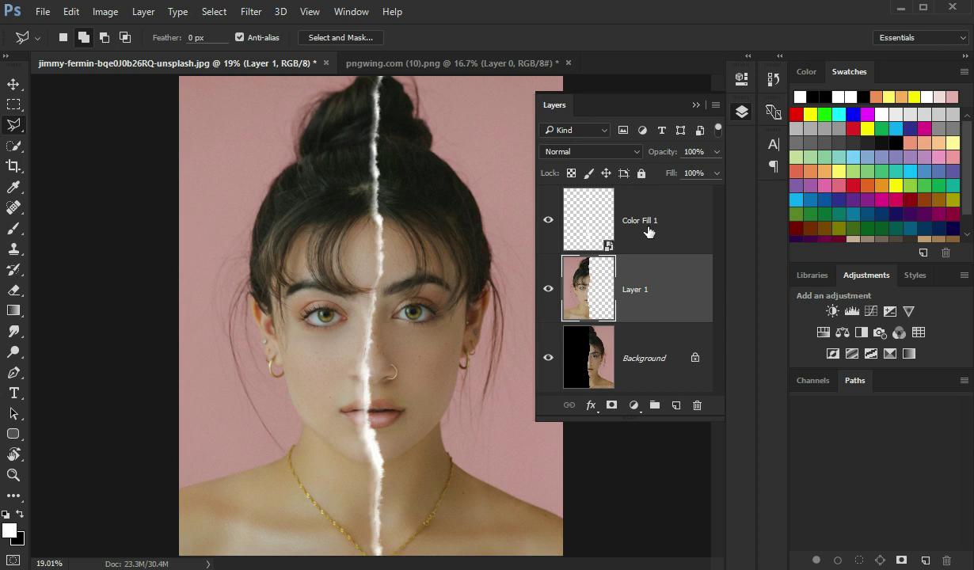
- Try clipping Layer 1 to Color Fill 1, then undo the clipping mask and layer move
mouse_move(640, 297)
mouse_down()
mouse_move(652, 218)
mouse_move(665, 205)
mouse_up()
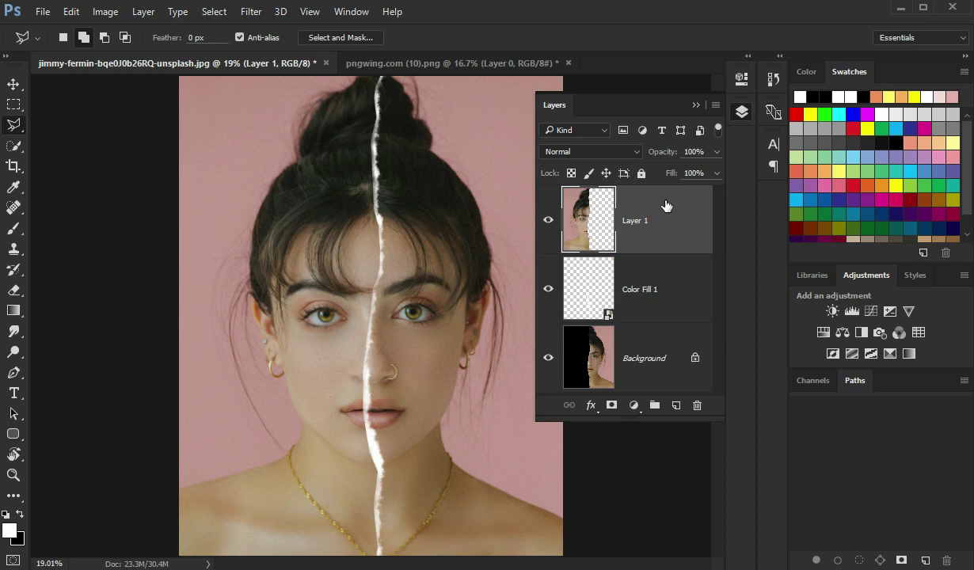
right_click(665, 205)
click(707, 246)
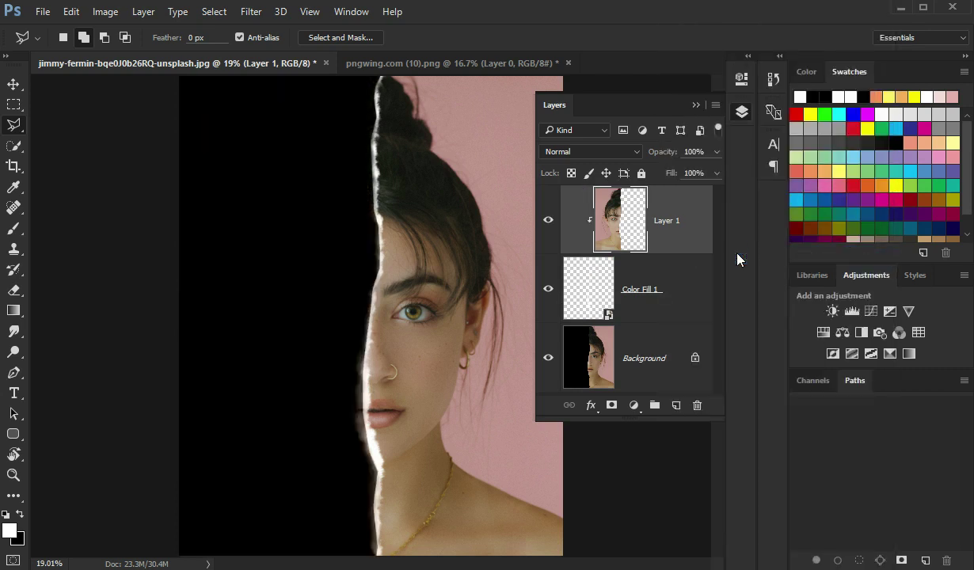
key(ctrl+alt+z)
key(ctrl+alt+z)
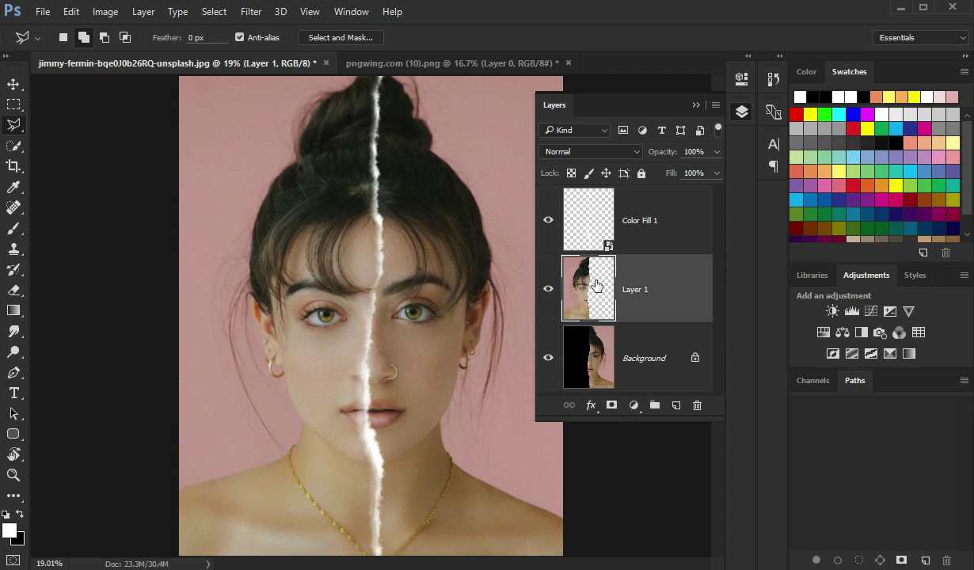
- In the Filter Gallery, remove the leftover Torn Edges effect and review the Halftone Pattern size and contrast
click(251, 11)
click(267, 73)
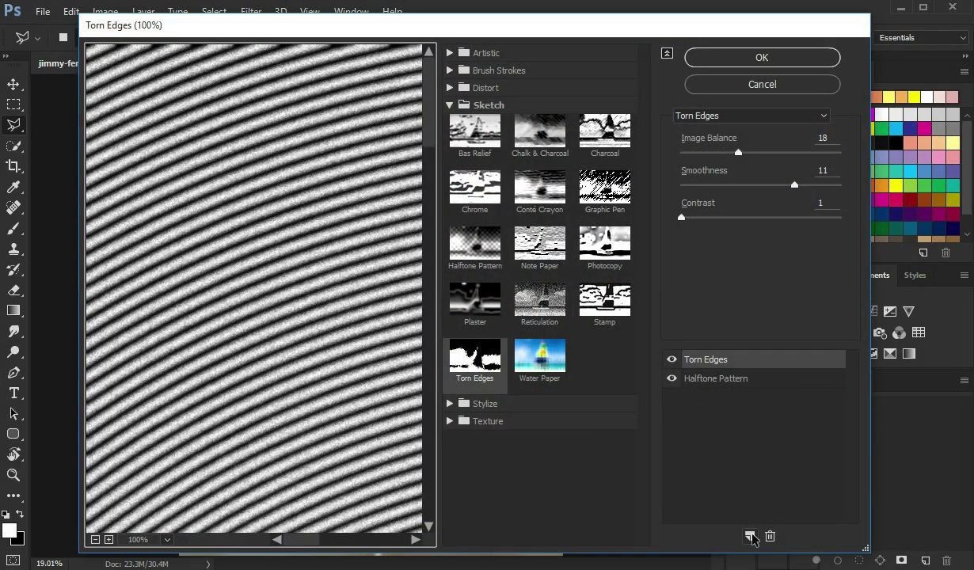
click(770, 537)
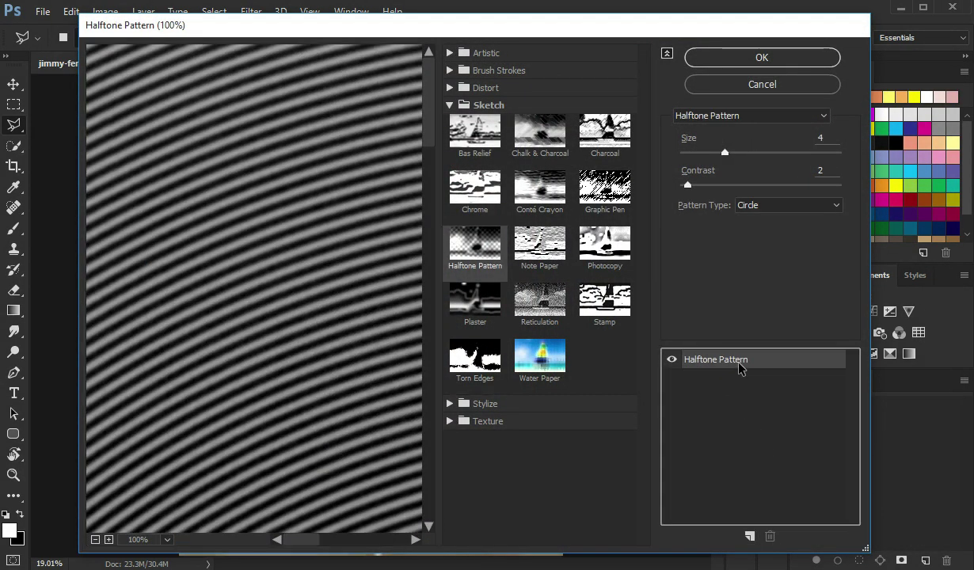
click(457, 236)
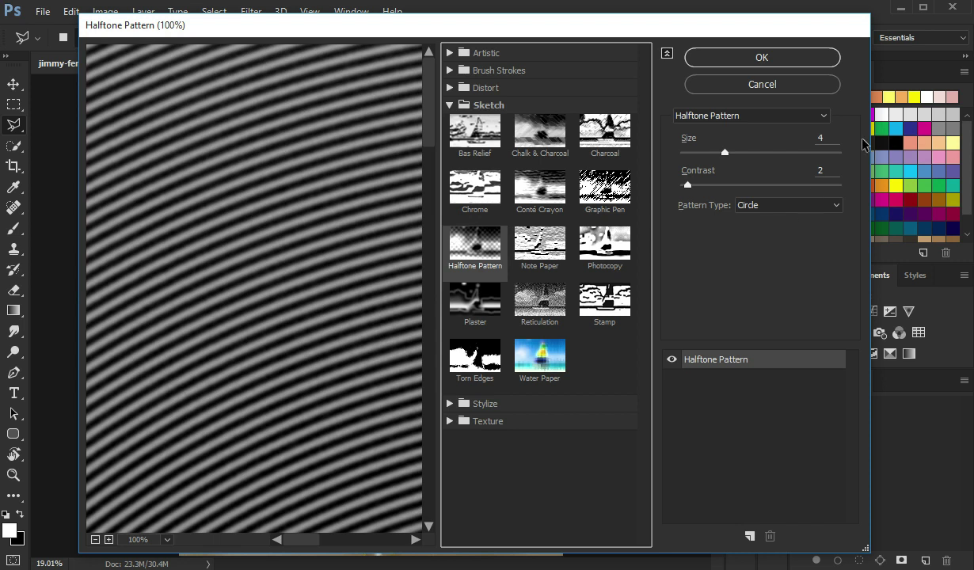
click(828, 137)
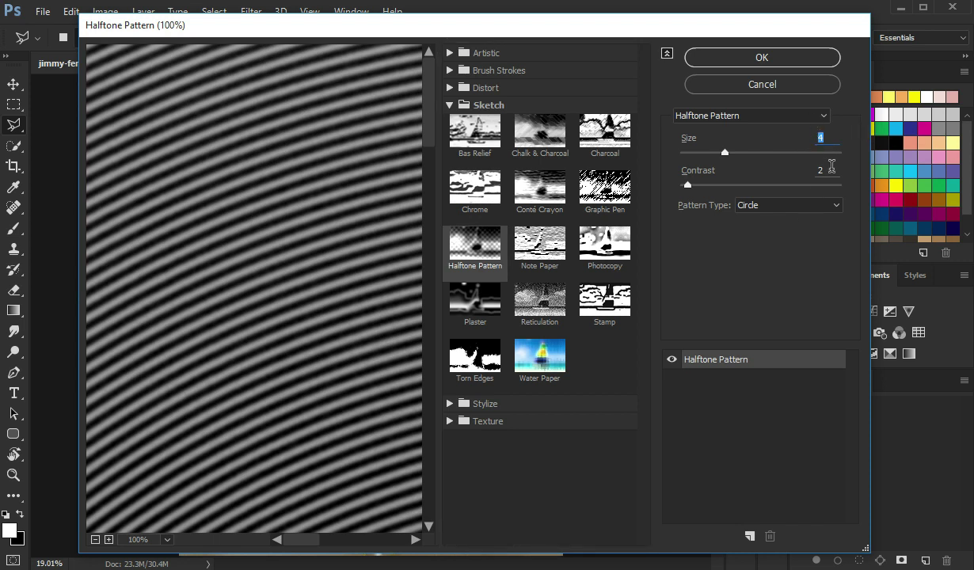
click(826, 168)
- Add a Torn Edges effect layer with Contrast 6
click(749, 536)
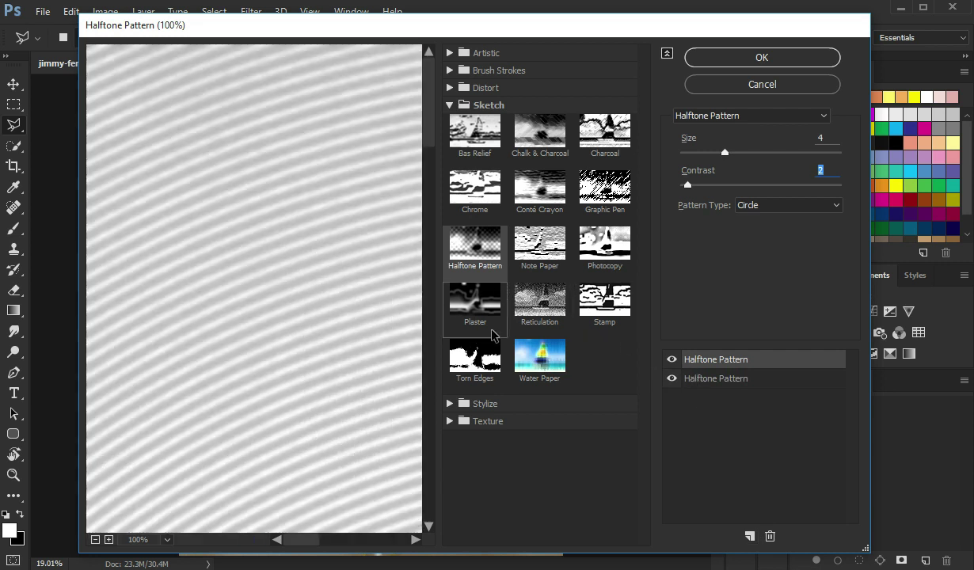
click(475, 357)
drag(788, 217, 716, 215)
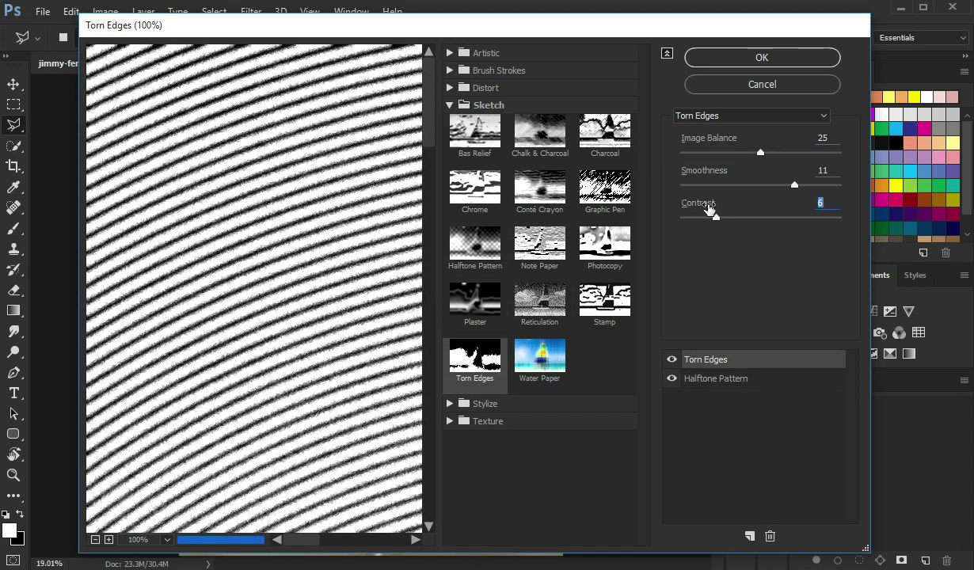
drag(715, 221, 701, 217)
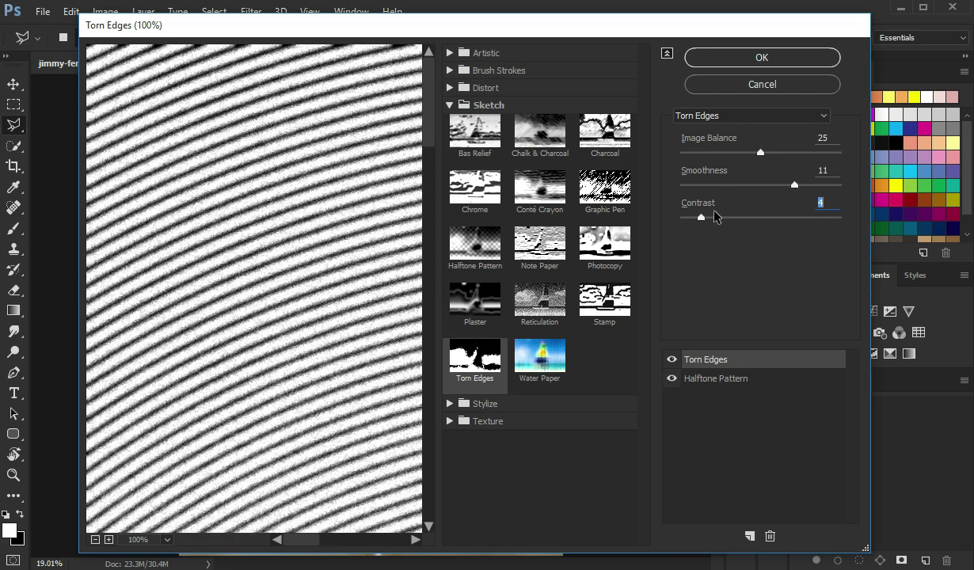
drag(701, 219, 717, 218)
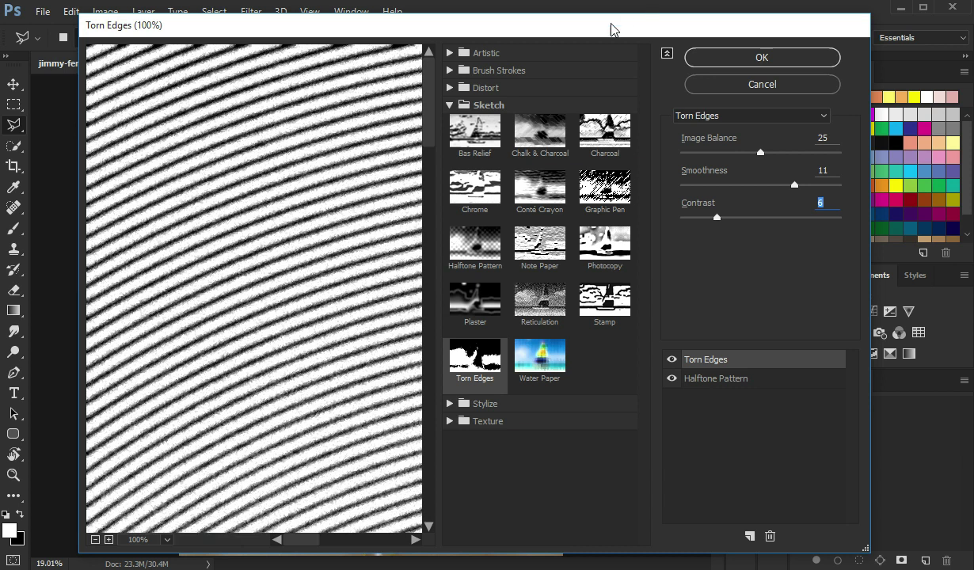
click(96, 540)
- Zoom the Filter Gallery preview out to the whole image, then back to 25%
click(96, 539)
click(96, 539)
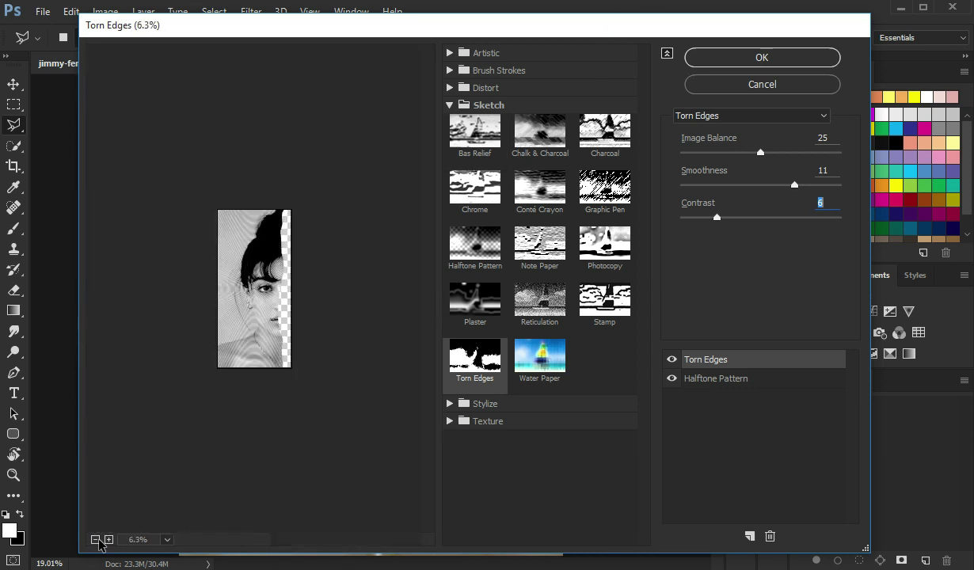
click(108, 539)
click(108, 539)
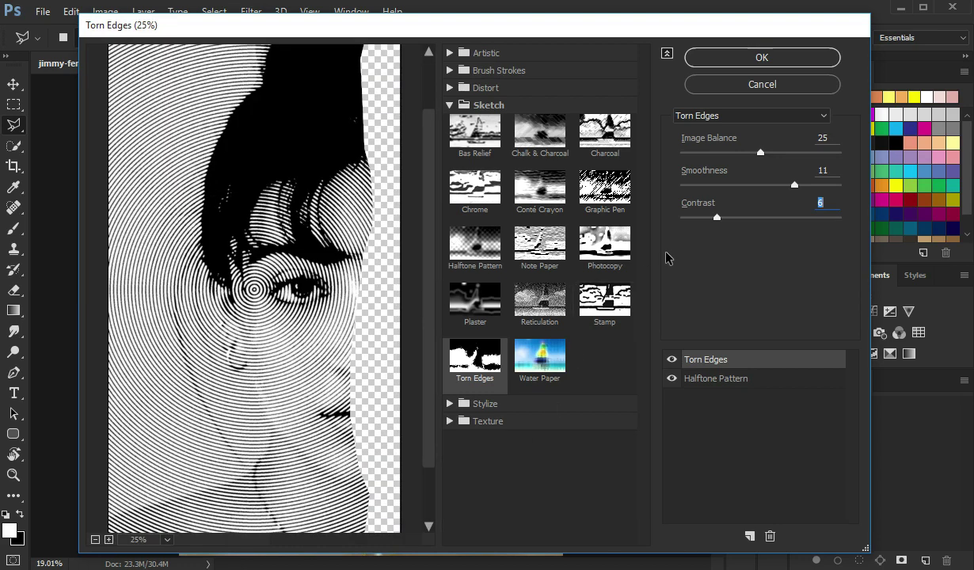
- Set Torn Edges Image Balance to 18 and Smoothness to about 7, keeping Contrast at 6
drag(794, 184, 712, 185)
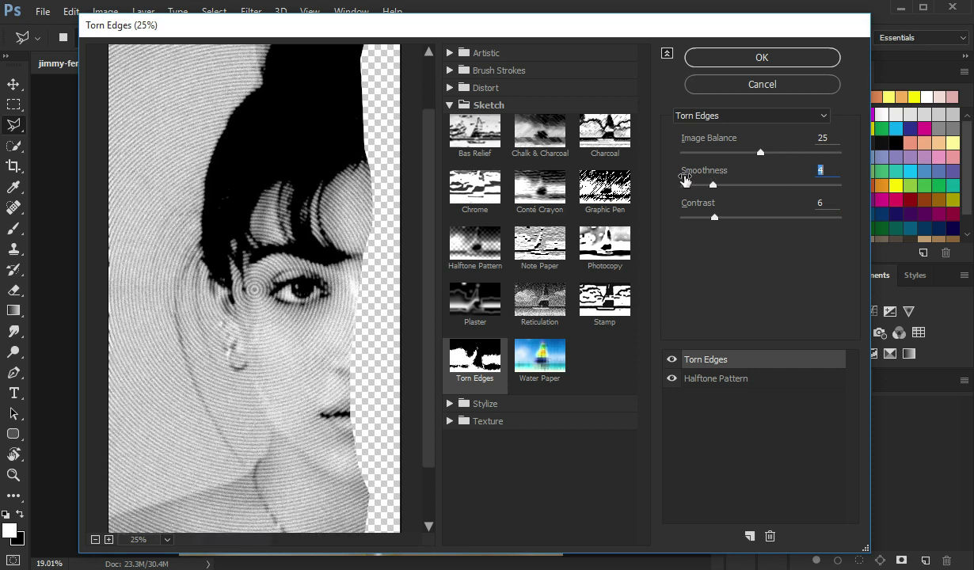
drag(713, 185, 751, 185)
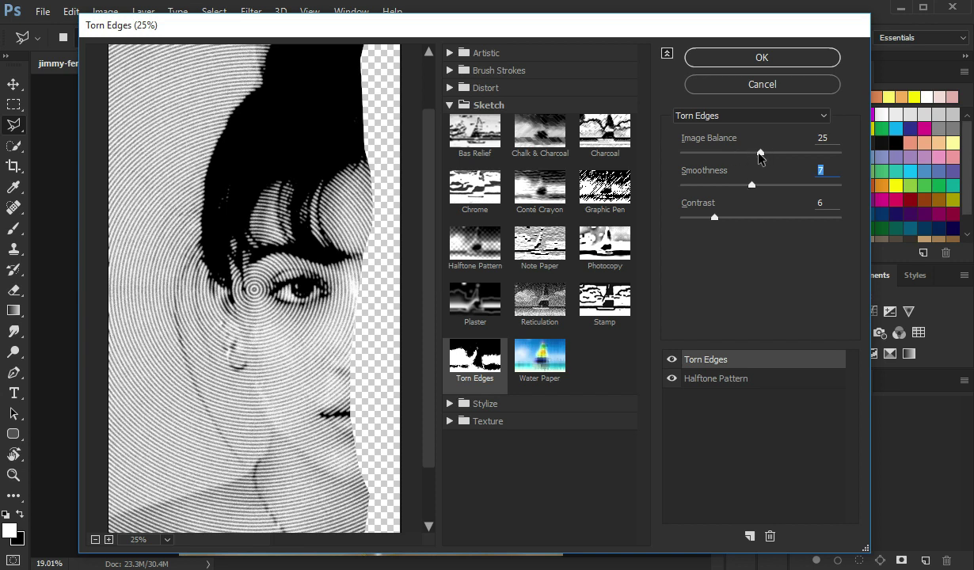
drag(758, 153, 734, 154)
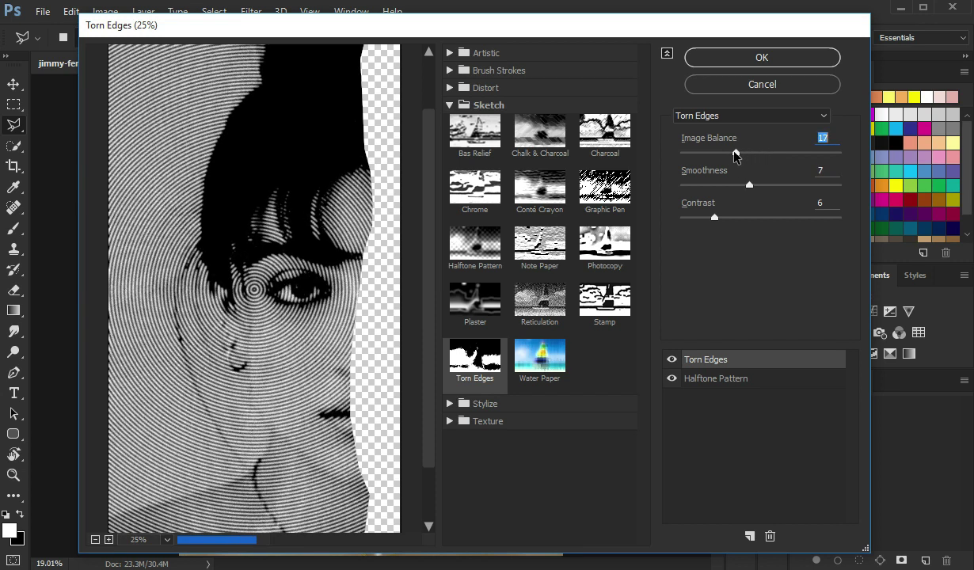
drag(735, 155, 738, 159)
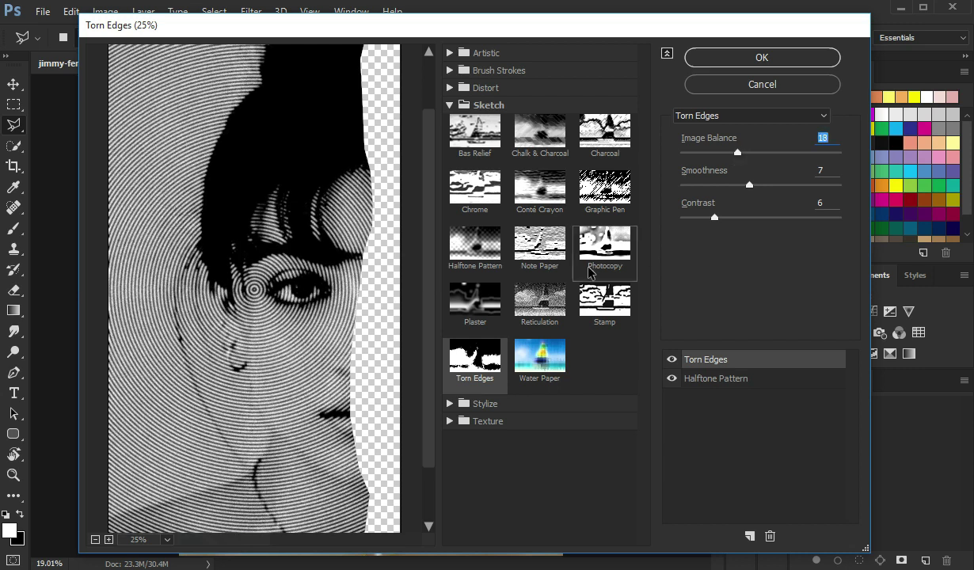
mouse_move(715, 219)
mouse_down()
mouse_move(681, 218)
mouse_move(707, 227)
mouse_up()
mouse_move(749, 185)
mouse_down()
mouse_move(781, 184)
mouse_move(723, 190)
mouse_up()
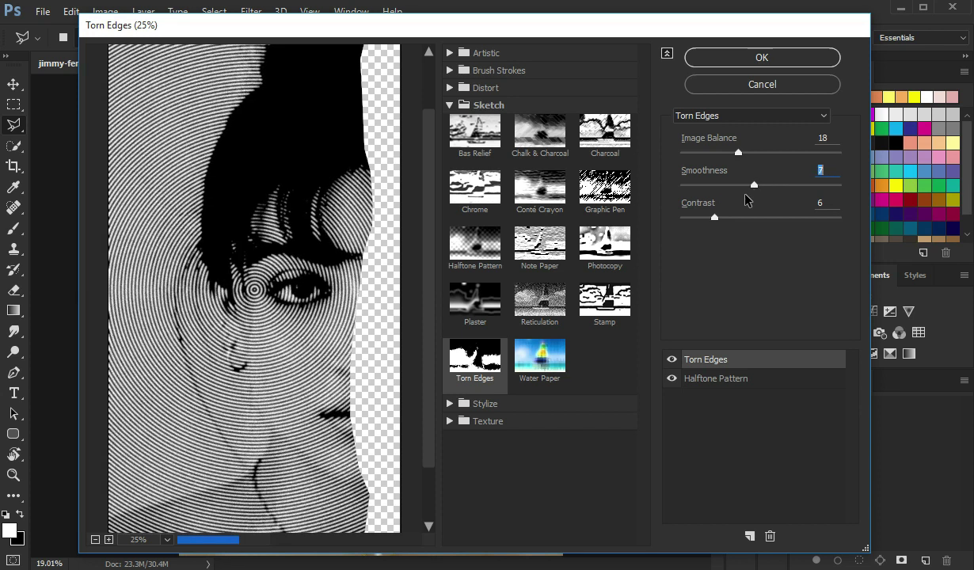